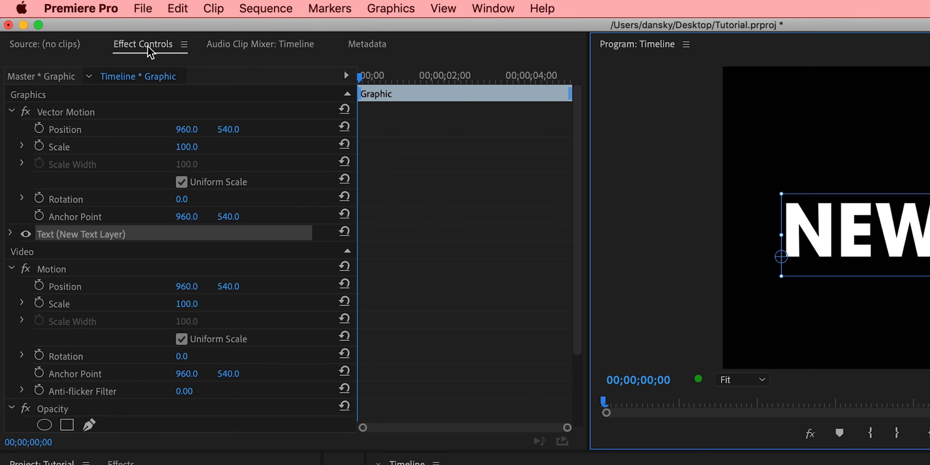
# Center-align the text layer and set its font size to 208 in the Source Text properties.
pyautogui.click(11, 234)
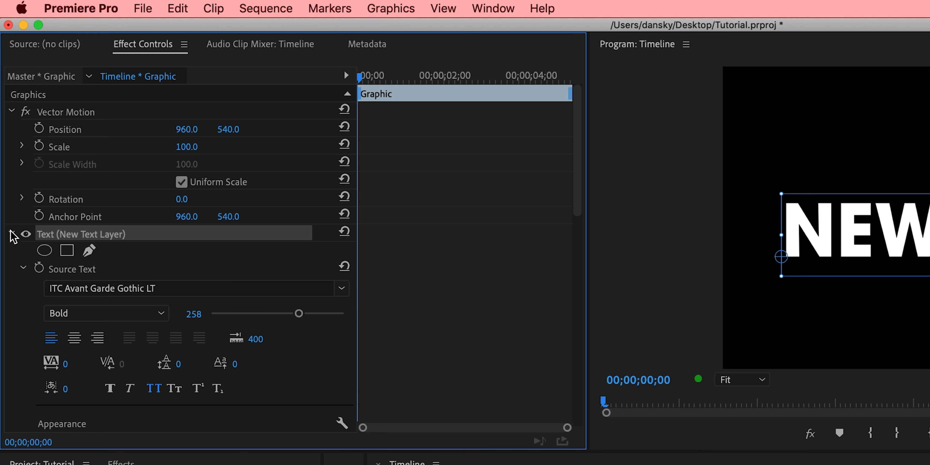
pyautogui.scroll(-2, 235, 270)
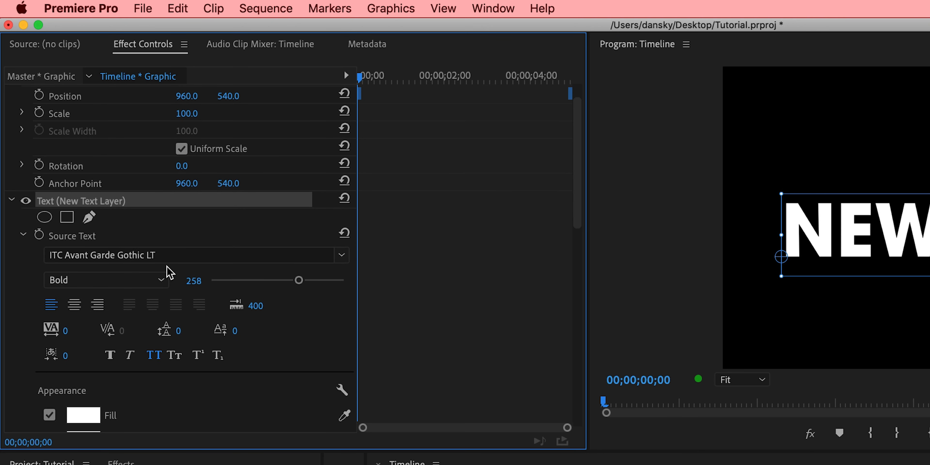
pyautogui.click(75, 305)
pyautogui.moveTo(185, 292)
pyautogui.mouseDown()
pyautogui.moveTo(202, 286)
pyautogui.moveTo(180, 285)
pyautogui.moveTo(189, 280)
pyautogui.mouseUp()
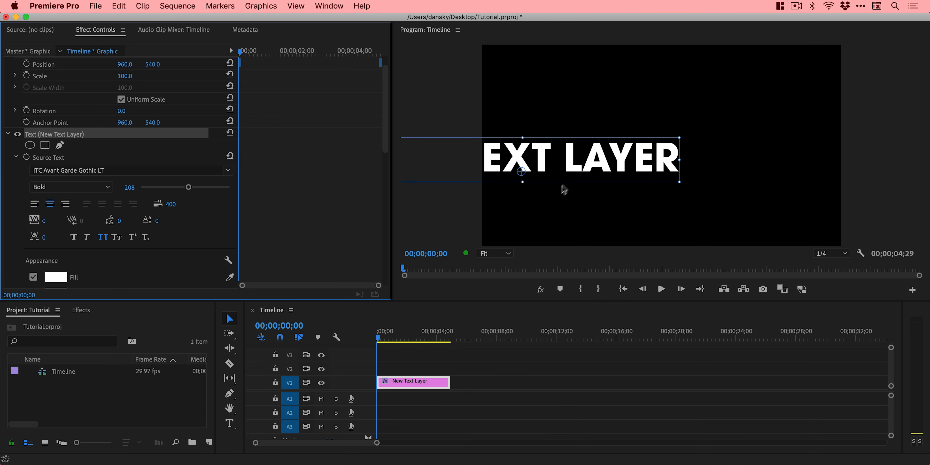
# Move the text layer to the middle of the frame and replace its wording with "GLITCH".
pyautogui.moveTo(575, 175); pyautogui.dragTo(711, 166)
pyautogui.doubleClick(708, 160)
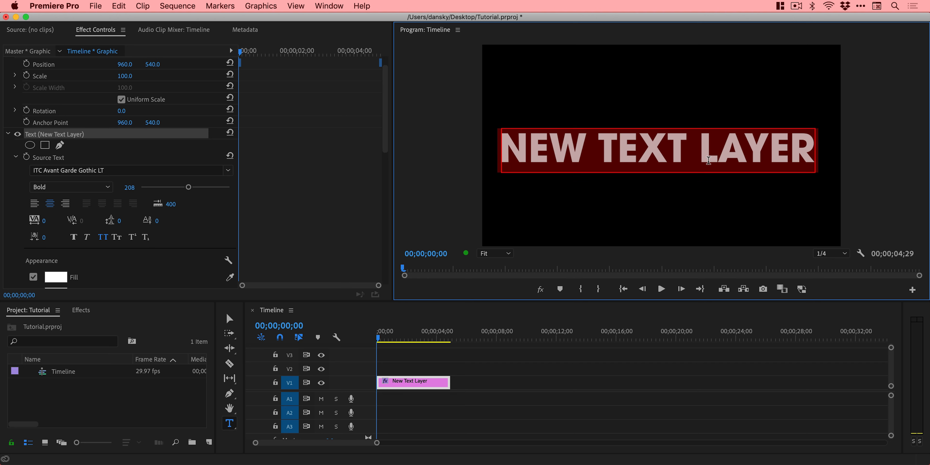
pyautogui.write('GLITCH')
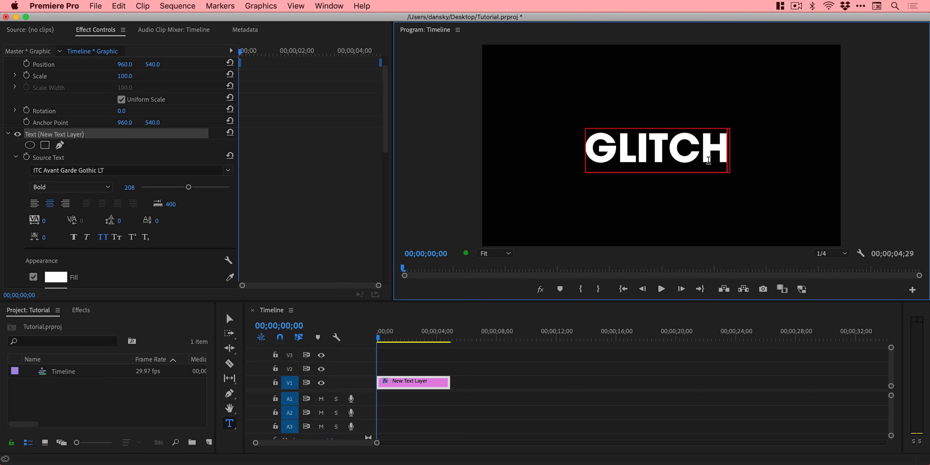
# Scale up the GLITCH text to about 70% of the frame width and move it down to the frame's center.
pyautogui.click(229, 319)
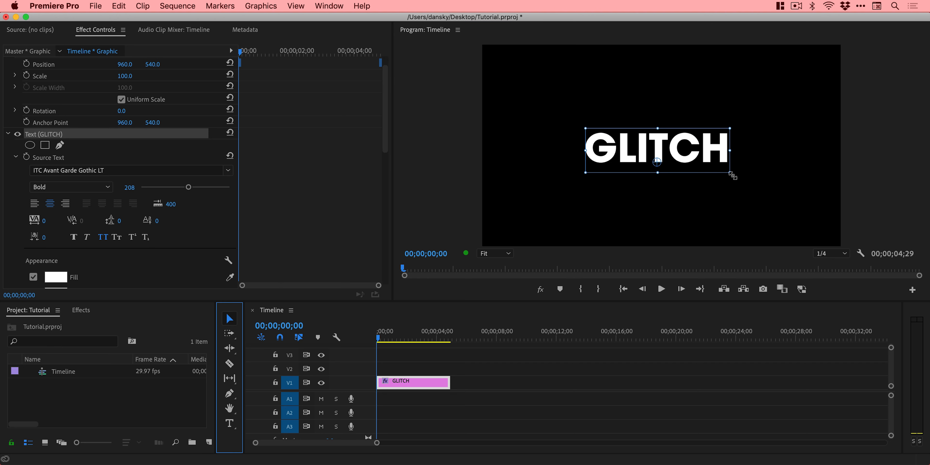
pyautogui.moveTo(733, 176); pyautogui.dragTo(858, 210)
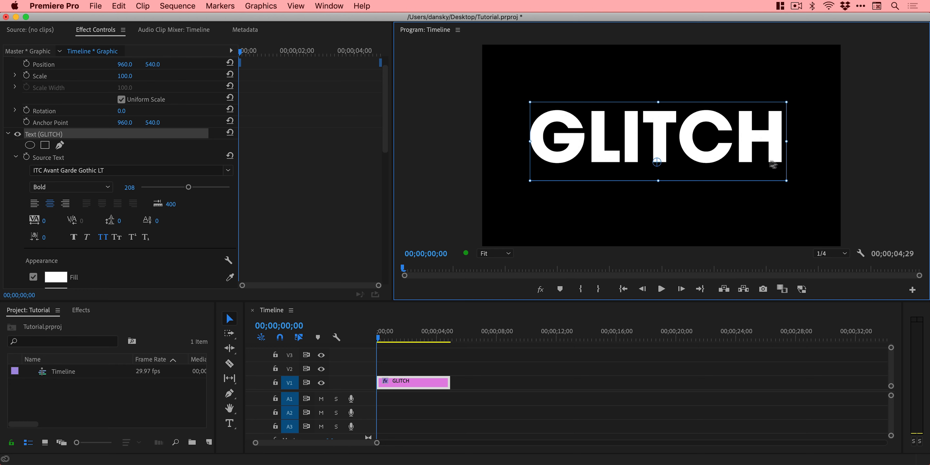
pyautogui.moveTo(758, 157); pyautogui.dragTo(758, 168)
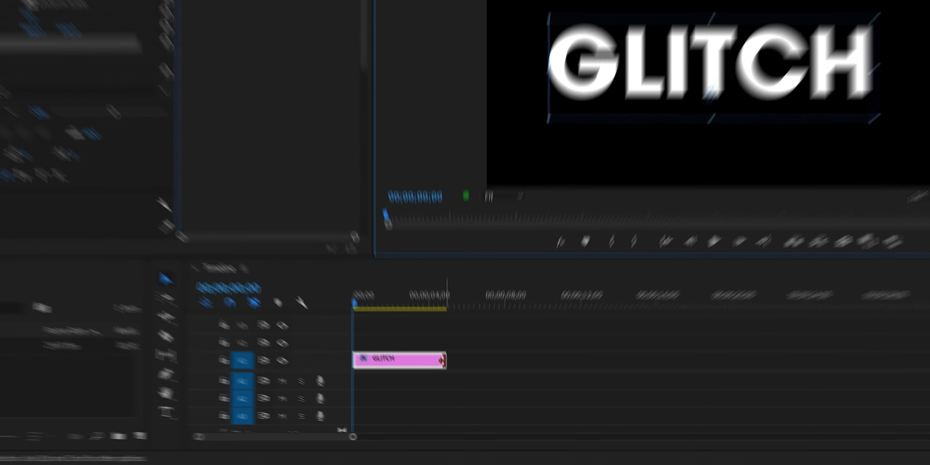
# Extend the GLITCH clip to a duration of about 00;00;07;27 and return the playhead to the start.
pyautogui.moveTo(450, 383); pyautogui.dragTo(631, 387)
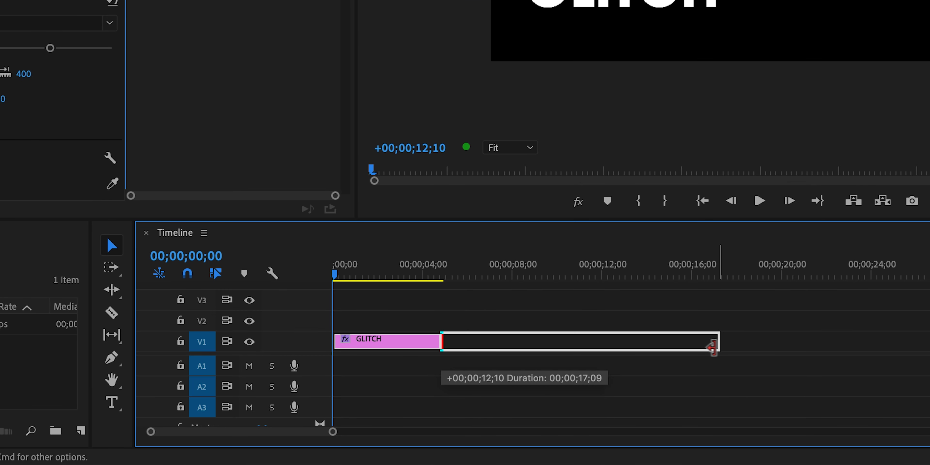
pyautogui.moveTo(713, 347); pyautogui.dragTo(509, 333)
pyautogui.click(385, 276)
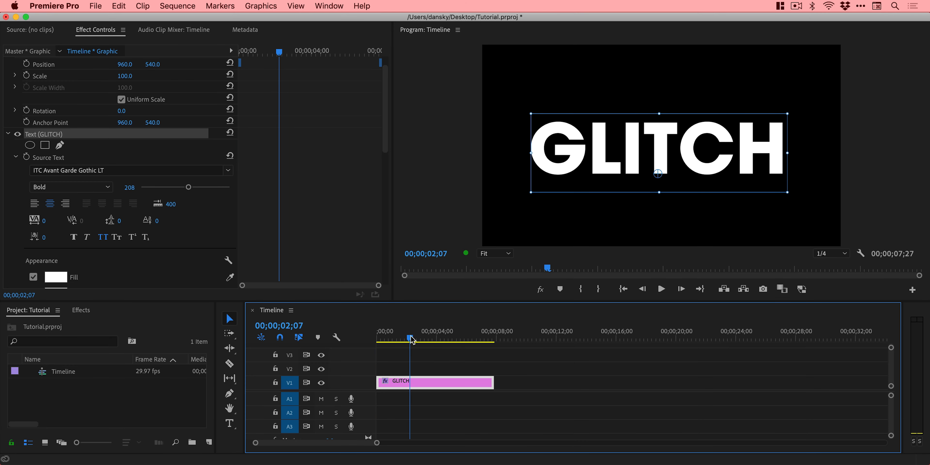
pyautogui.moveTo(412, 340); pyautogui.dragTo(369, 336)
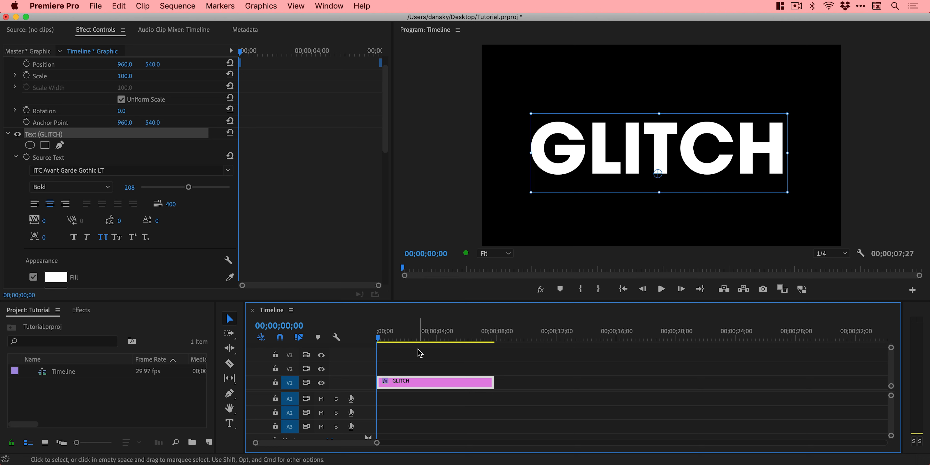
# Search the effects for "glitch" and apply the VR Digital Glitch video effect to the GLITCH clip.
pyautogui.click(79, 311)
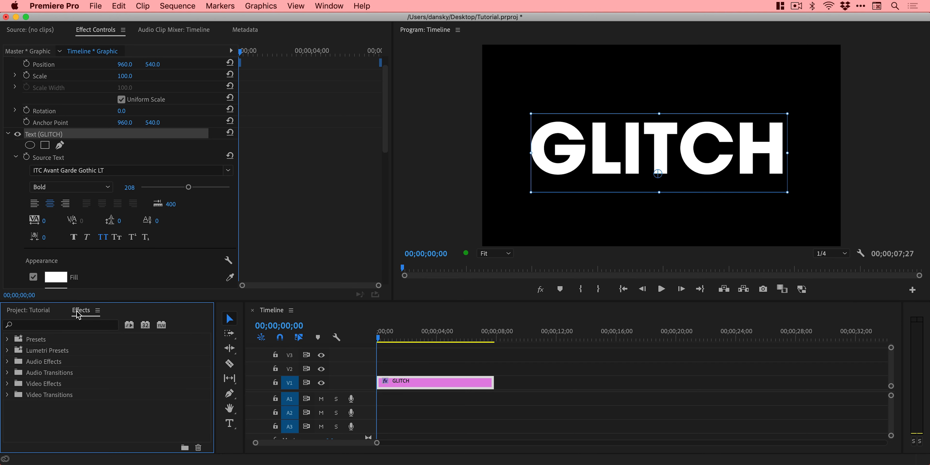
pyautogui.click(328, 6)
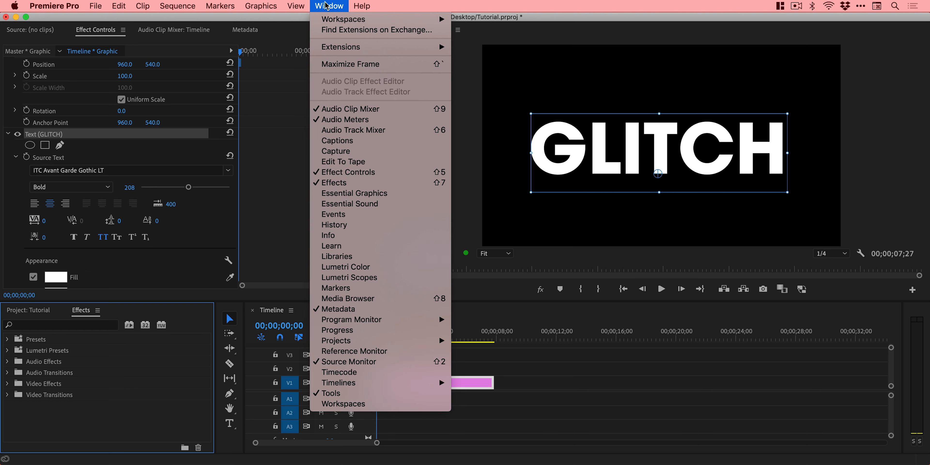
pyautogui.moveTo(334, 22)
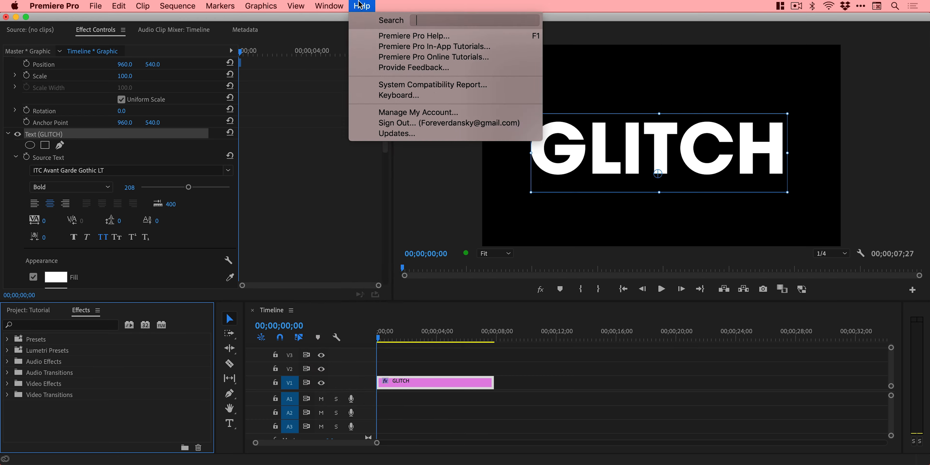
pyautogui.click(332, 5)
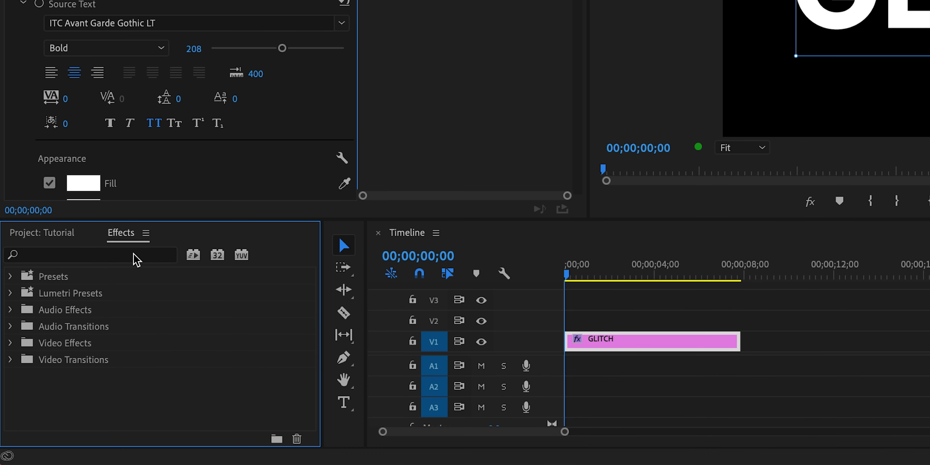
pyautogui.click(89, 326)
pyautogui.write('glitc')
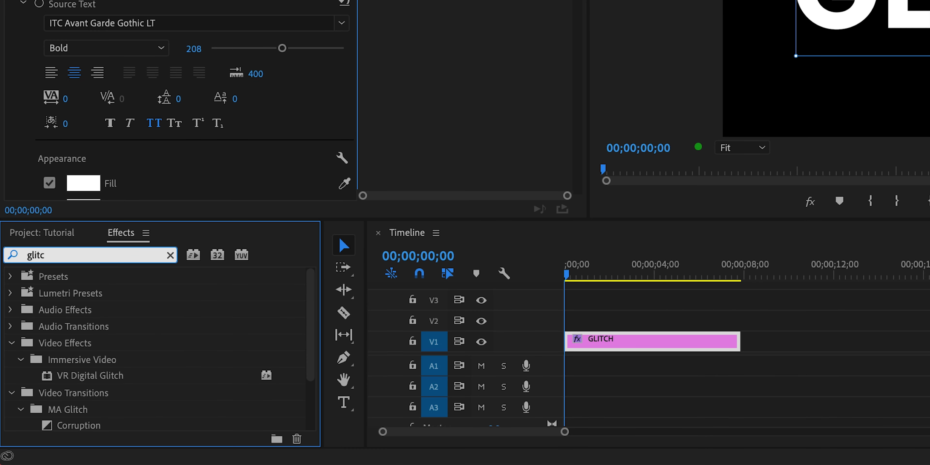
pyautogui.write('h')
pyautogui.scroll(-3, 177, 313)
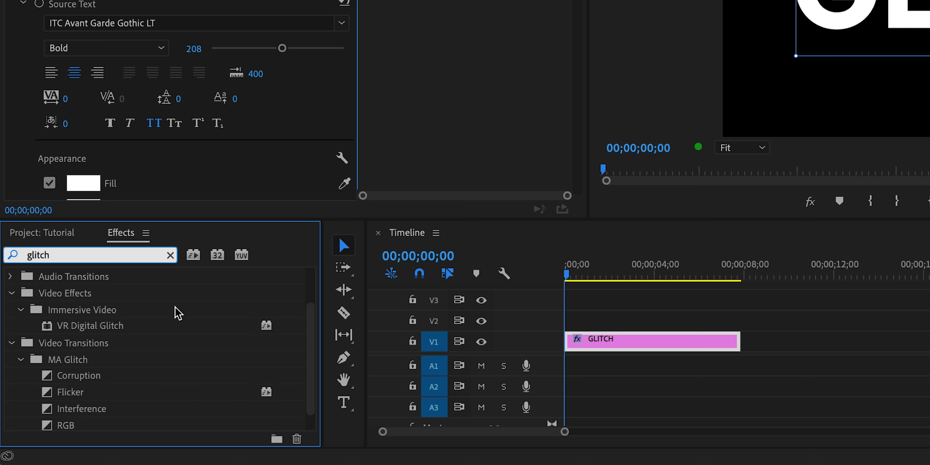
pyautogui.click(106, 327)
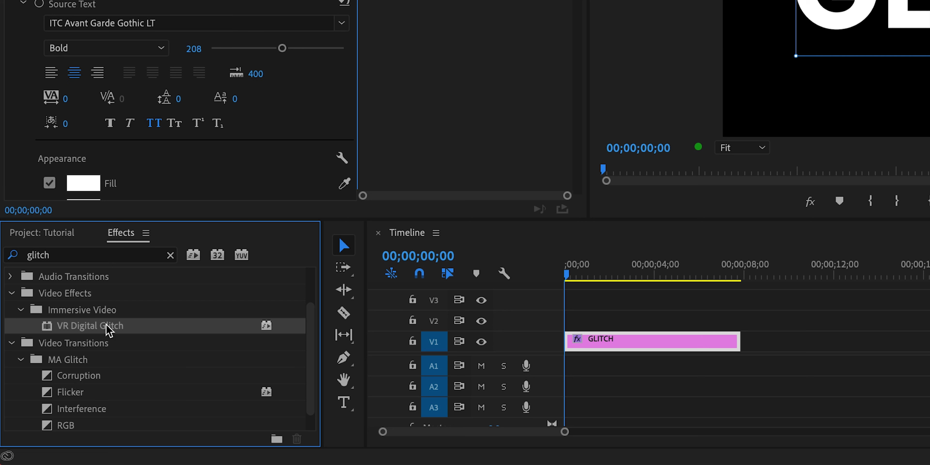
pyautogui.moveTo(107, 327); pyautogui.dragTo(623, 341)
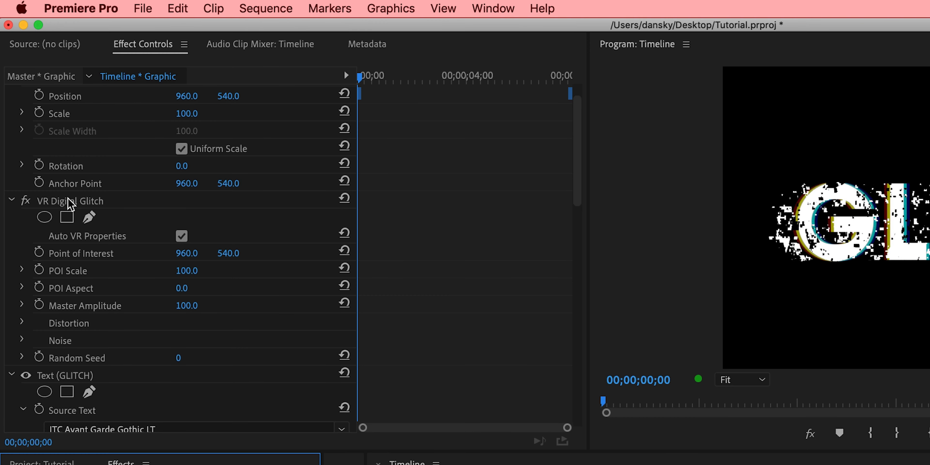
# Try the VR Digital Glitch effect's Master Amplitude at 0 and restore it to 100.
pyautogui.click(68, 199)
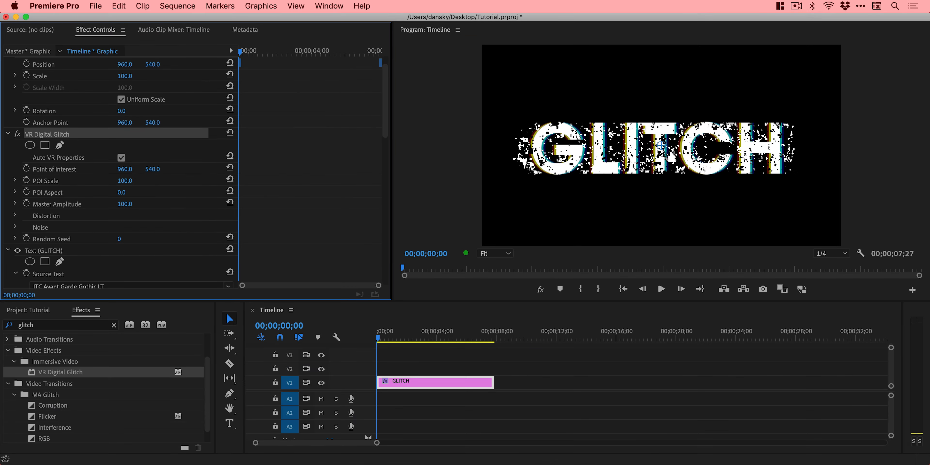
pyautogui.moveTo(124, 204); pyautogui.dragTo(88, 204)
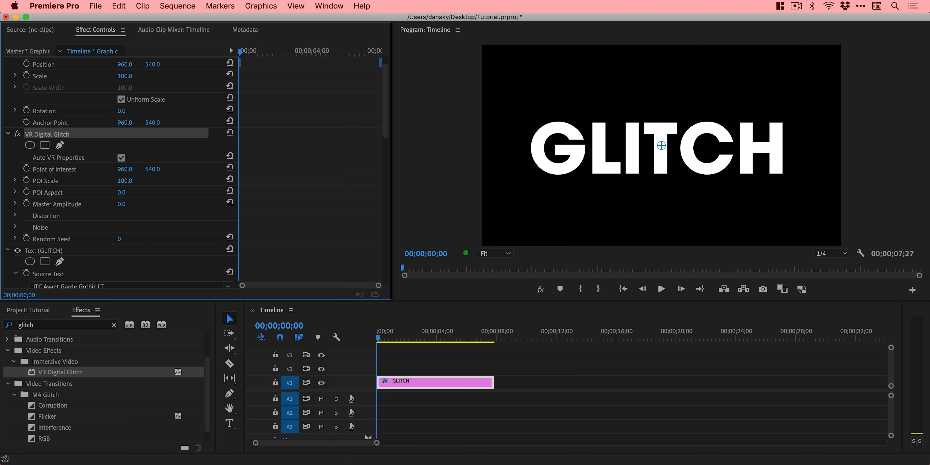
pyautogui.moveTo(89, 204); pyautogui.dragTo(125, 204)
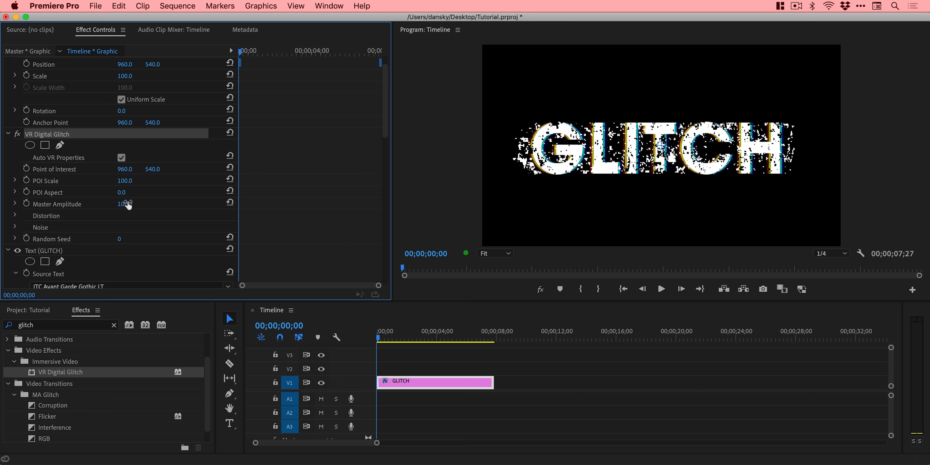
# Set the effect's Color Distortion to 0, Geometry Distortion X to 54, and Geometry Distortion Y and Z to 100.
pyautogui.click(15, 215)
pyautogui.scroll(-3, 266, 197)
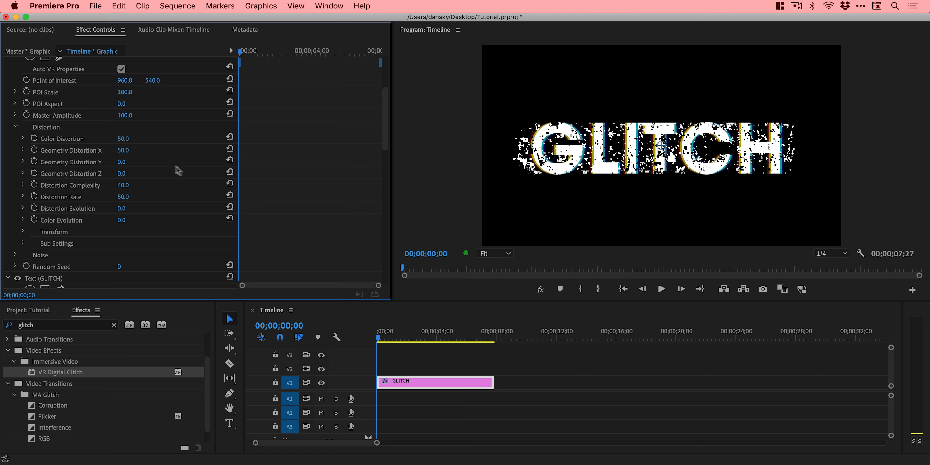
pyautogui.moveTo(123, 138)
pyautogui.mouseDown()
pyautogui.moveTo(112, 139)
pyautogui.moveTo(136, 138)
pyautogui.moveTo(105, 139)
pyautogui.mouseUp()
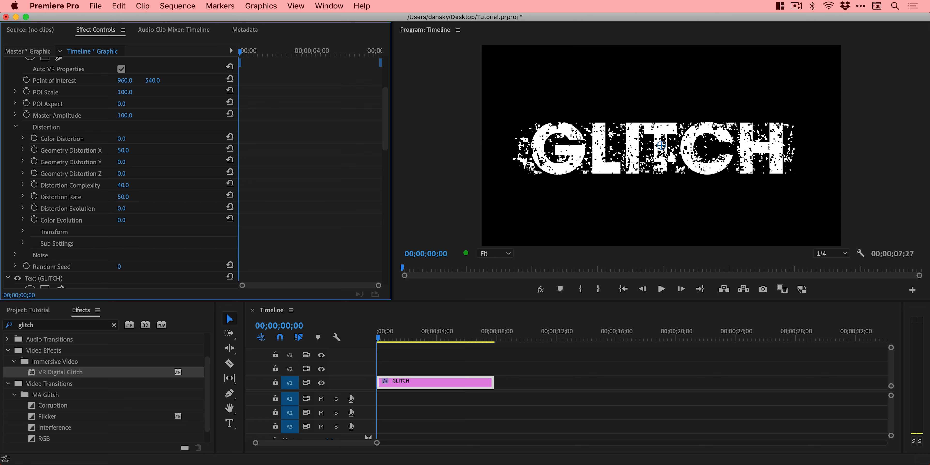
pyautogui.moveTo(123, 150); pyautogui.dragTo(159, 174)
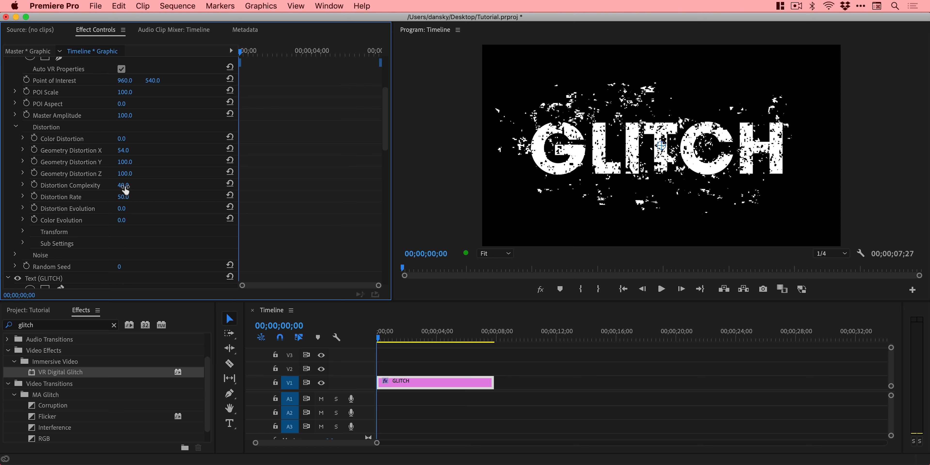
# Try different Distortion Complexity values, settling on 100, and set Distortion Rate to 99 and Distortion Evolution to 12°.
pyautogui.moveTo(126, 190)
pyautogui.mouseDown()
pyautogui.moveTo(147, 190)
pyautogui.moveTo(133, 185)
pyautogui.mouseUp()
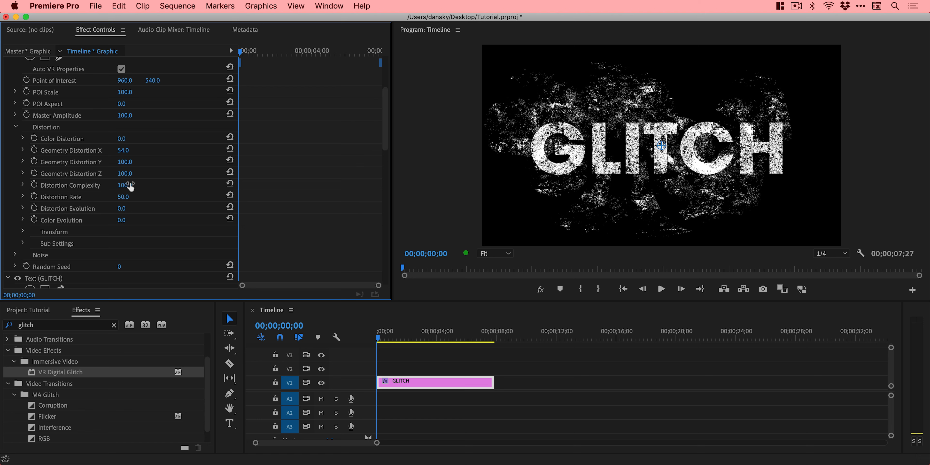
pyautogui.moveTo(130, 185); pyautogui.dragTo(101, 185)
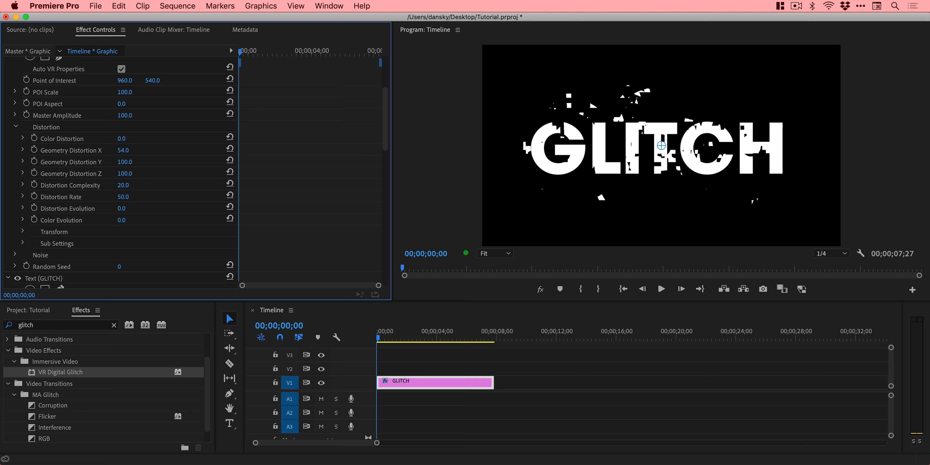
pyautogui.moveTo(101, 185); pyautogui.dragTo(153, 185)
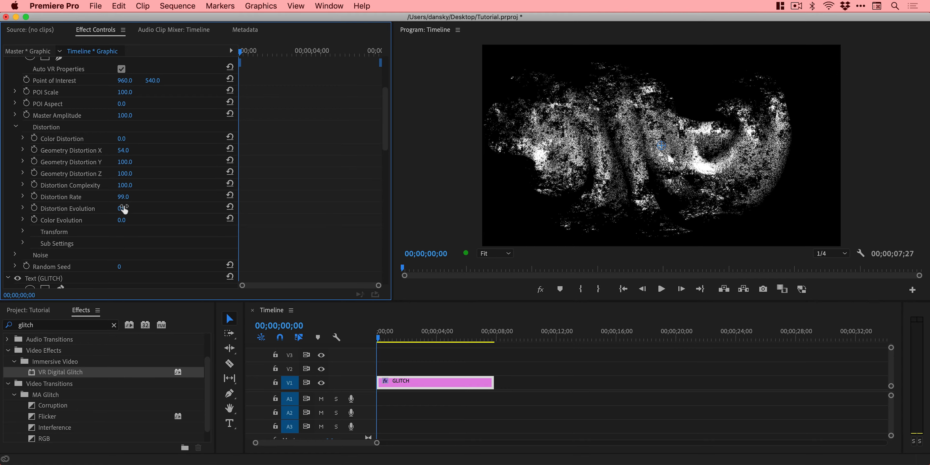
pyautogui.moveTo(125, 208)
pyautogui.mouseDown()
pyautogui.moveTo(148, 207)
pyautogui.moveTo(126, 207)
pyautogui.moveTo(137, 205)
pyautogui.mouseUp()
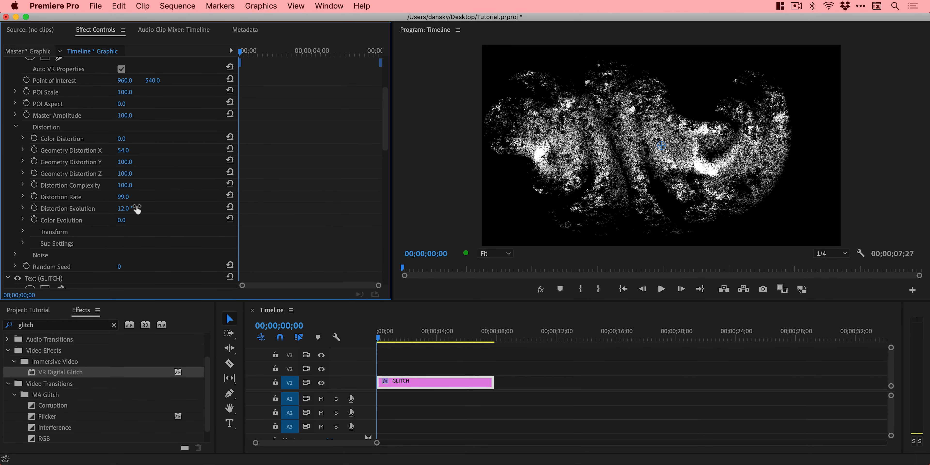
# Set the distortion's Transform values to Scale X 100, Scale Z 100, Translate X 4.3 and Translate Y 1.9.
pyautogui.click(23, 220)
pyautogui.click(22, 232)
pyautogui.scroll(-3, 182, 227)
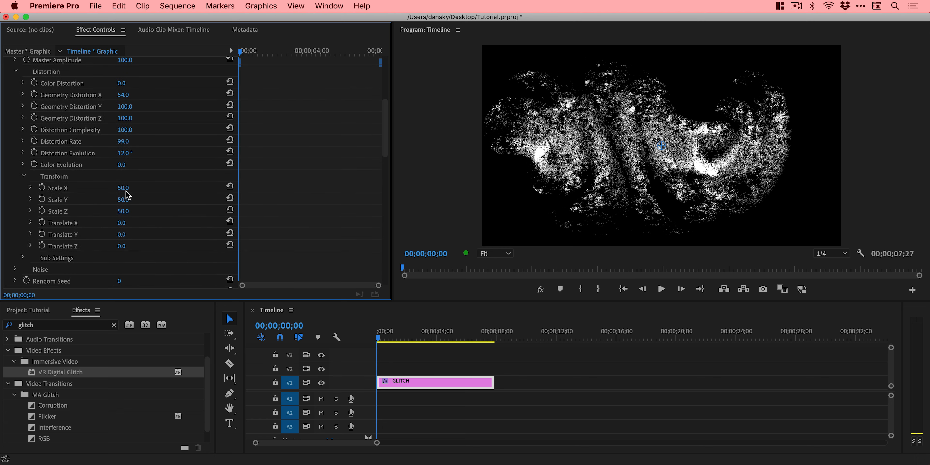
pyautogui.moveTo(125, 188)
pyautogui.mouseDown()
pyautogui.moveTo(133, 188)
pyautogui.moveTo(131, 211)
pyautogui.moveTo(143, 211)
pyautogui.moveTo(128, 224)
pyautogui.moveTo(133, 234)
pyautogui.mouseUp()
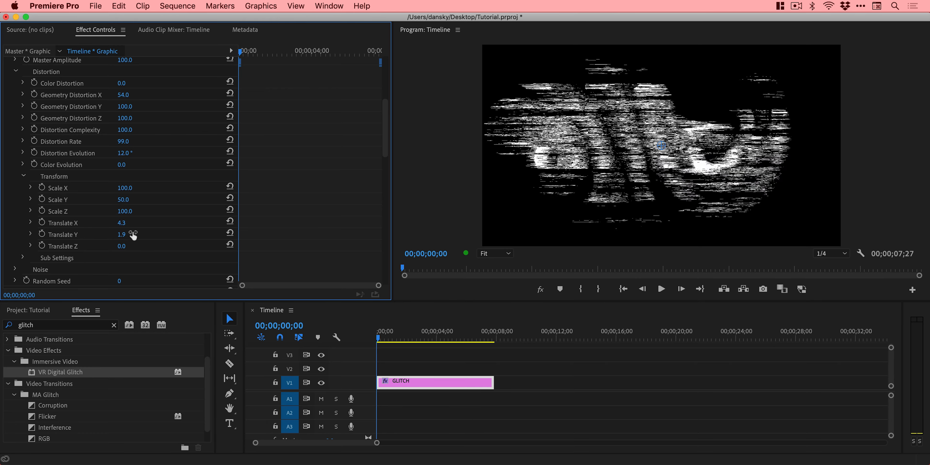
# In the distortion's Sub Settings, try Sub Influence at 10, settle on 86, and set Sub Scaling to 35.
pyautogui.click(23, 176)
pyautogui.click(23, 187)
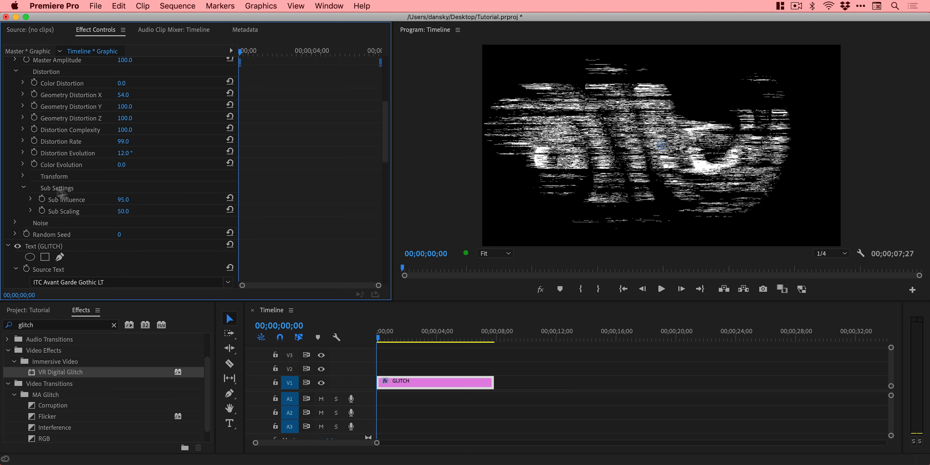
pyautogui.click(123, 200)
pyautogui.write('10')
pyautogui.press('Return')
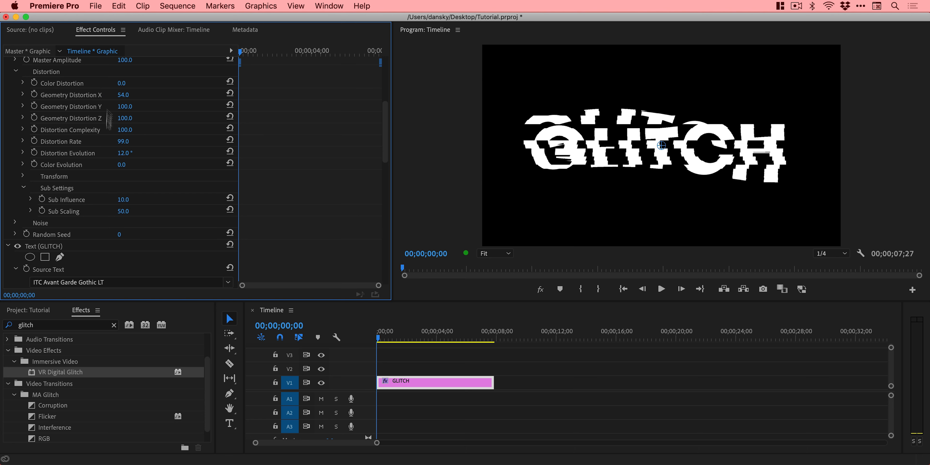
pyautogui.moveTo(122, 201); pyautogui.dragTo(166, 200)
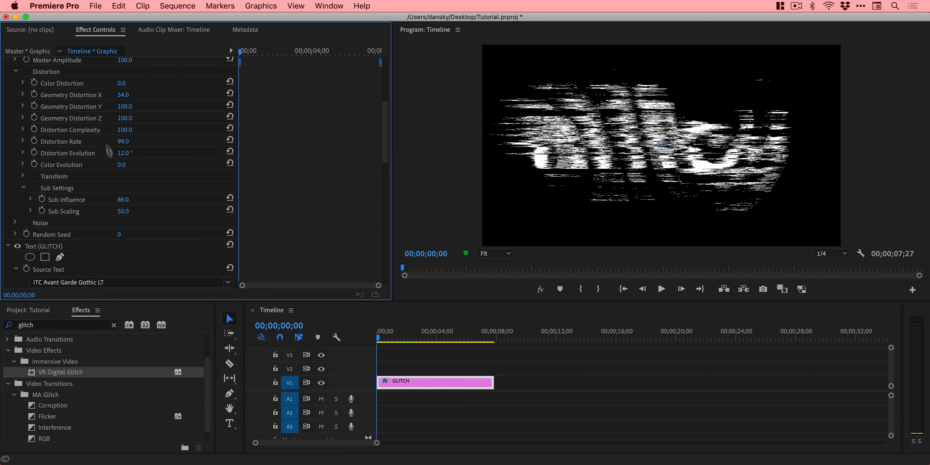
pyautogui.moveTo(133, 212)
pyautogui.mouseDown()
pyautogui.moveTo(121, 212)
pyautogui.moveTo(154, 212)
pyautogui.moveTo(130, 212)
pyautogui.mouseUp()
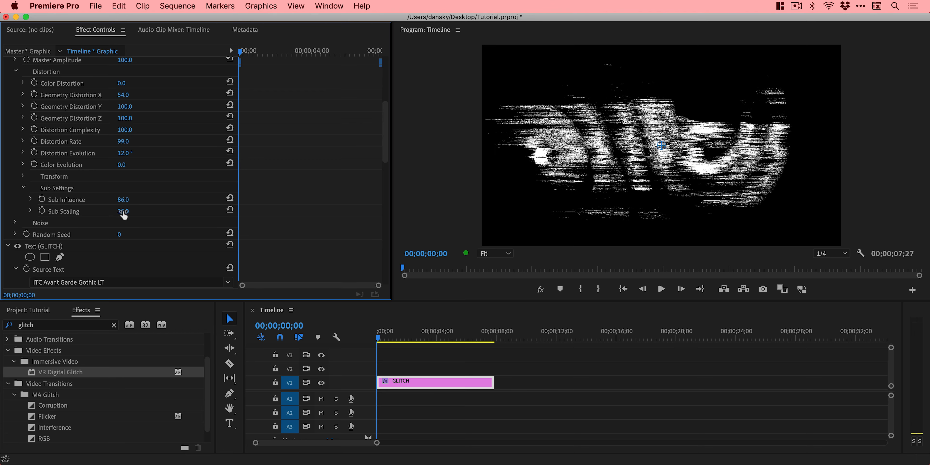
# Set the distortion's Sub Scaling to 47.
pyautogui.moveTo(123, 212); pyautogui.dragTo(127, 212)
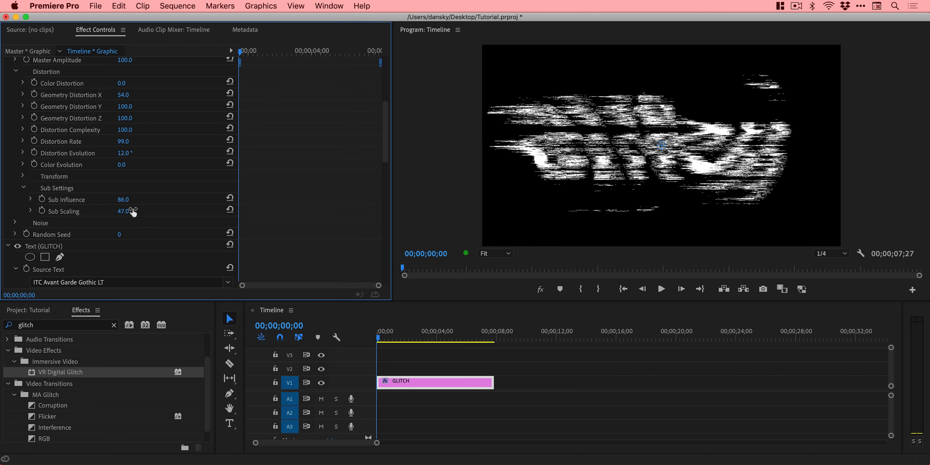
pyautogui.scroll(5, 159, 212)
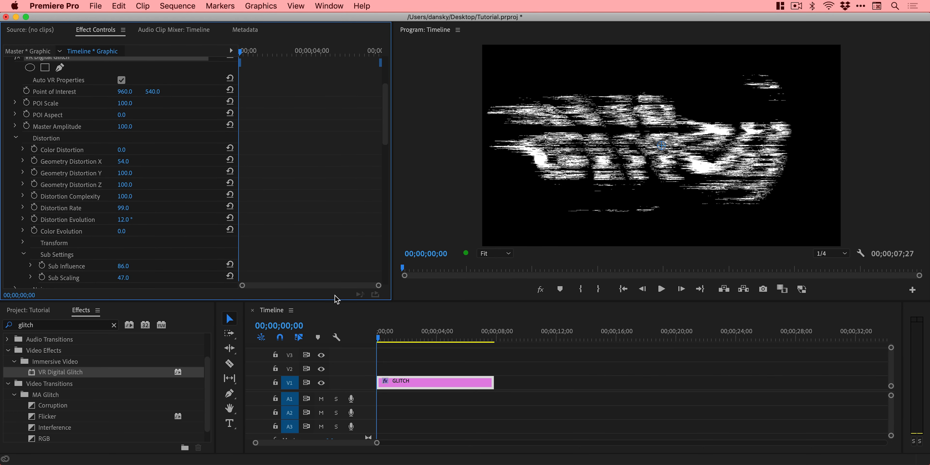
# Keyframe the glitch effect's Master Amplitude from 100 at the start of the clip to 0 at 00;00;04;28.
pyautogui.moveTo(394, 336); pyautogui.dragTo(372, 346)
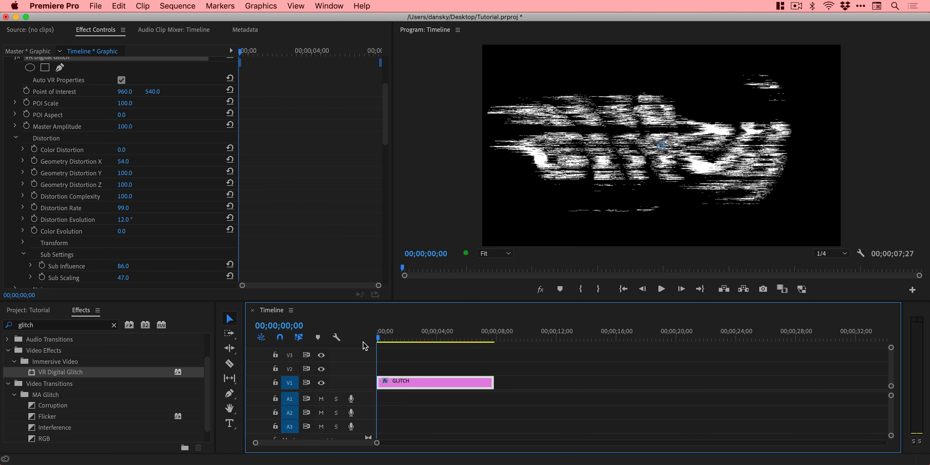
pyautogui.click(26, 126)
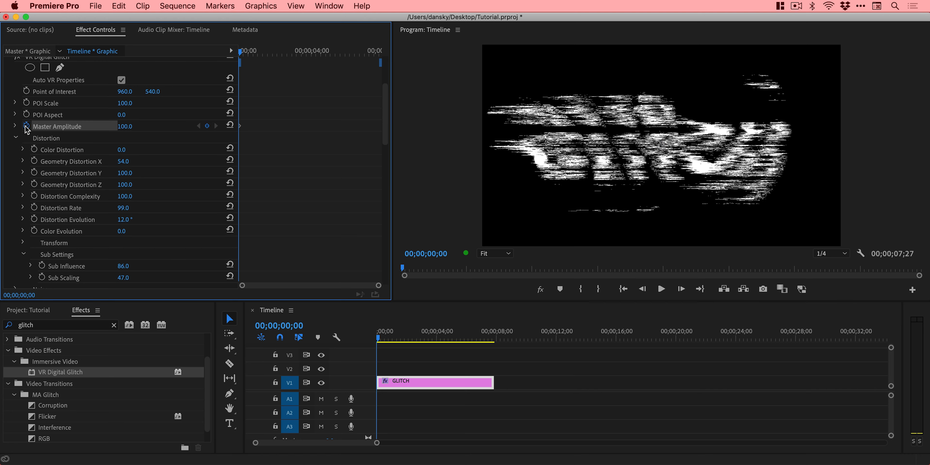
pyautogui.scroll(-3, 44, 211)
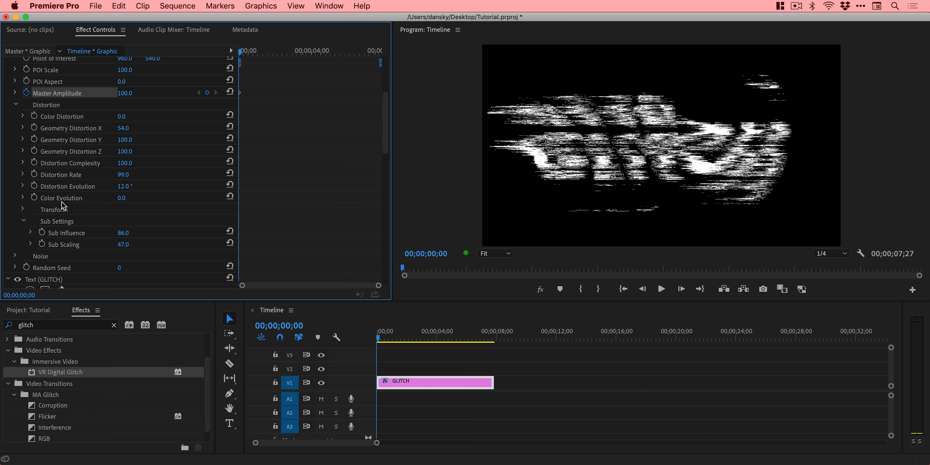
pyautogui.scroll(7, 62, 205)
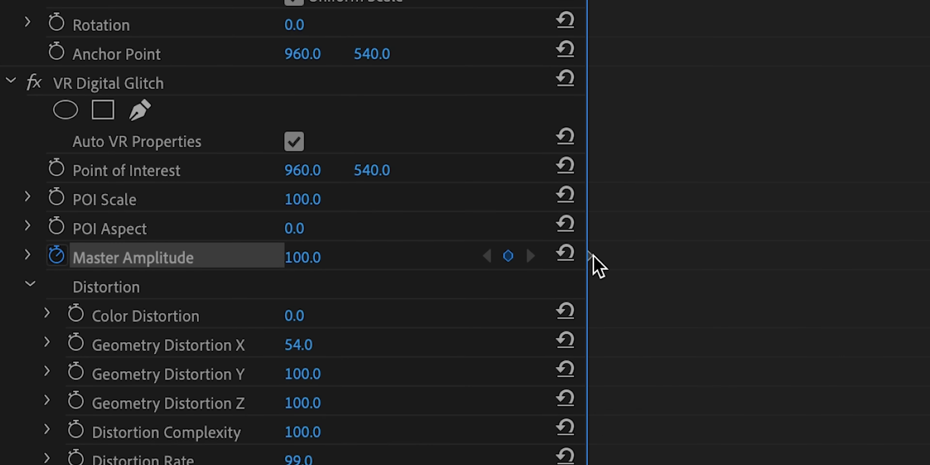
pyautogui.click(590, 256)
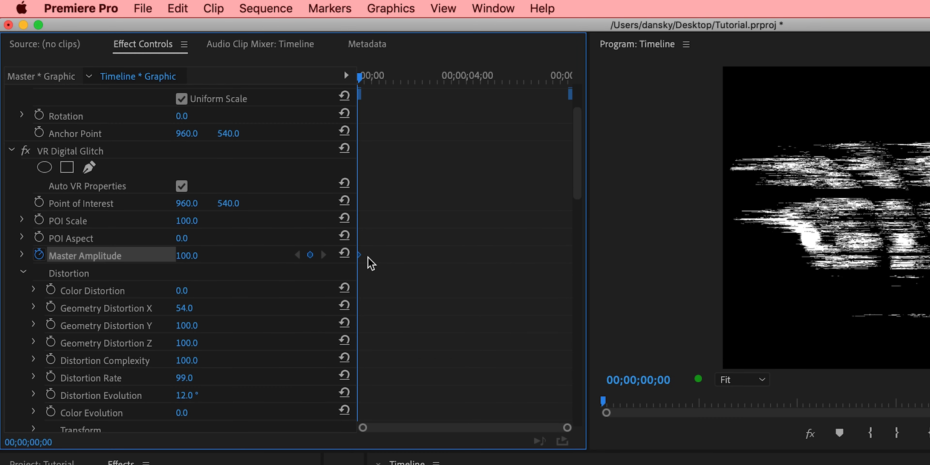
pyautogui.moveTo(361, 76); pyautogui.dragTo(494, 76)
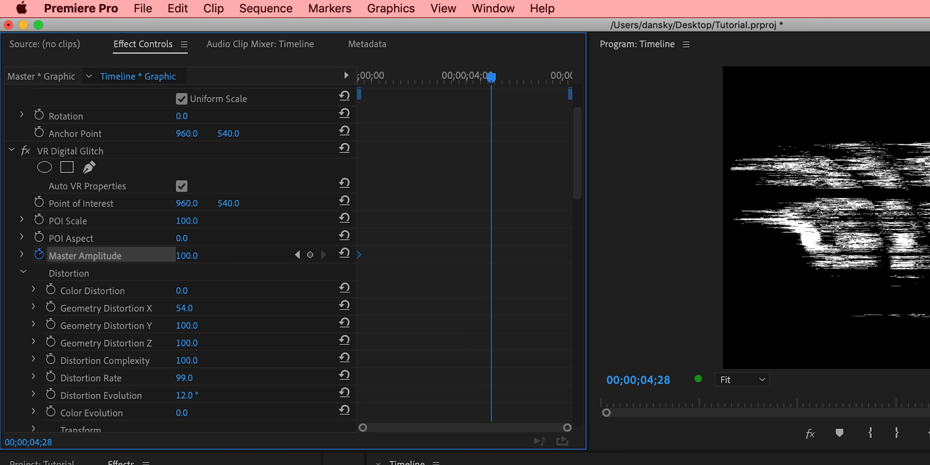
pyautogui.moveTo(199, 257); pyautogui.dragTo(155, 256)
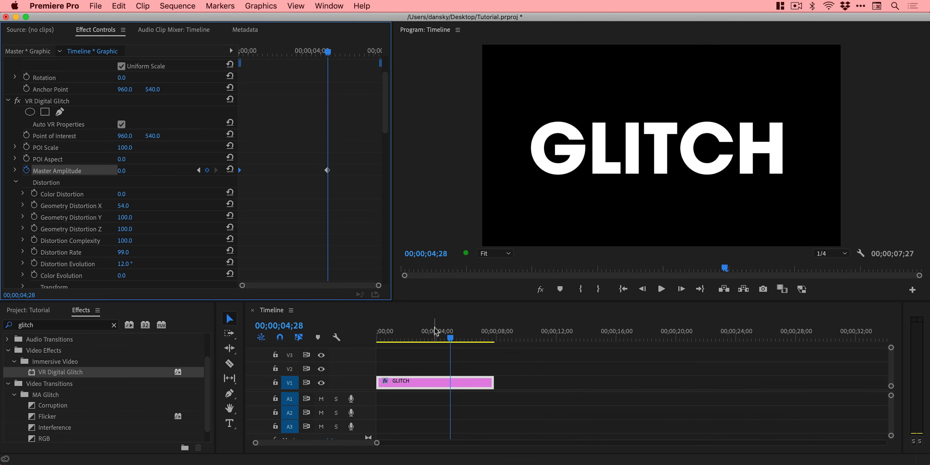
# Play the sequence from the start to preview the Master Amplitude animation.
pyautogui.moveTo(435, 333); pyautogui.dragTo(344, 335)
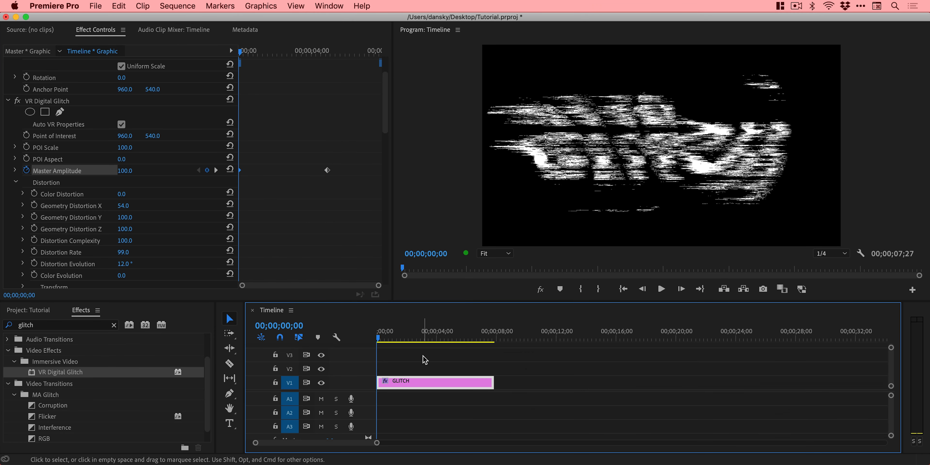
pyautogui.press('space')
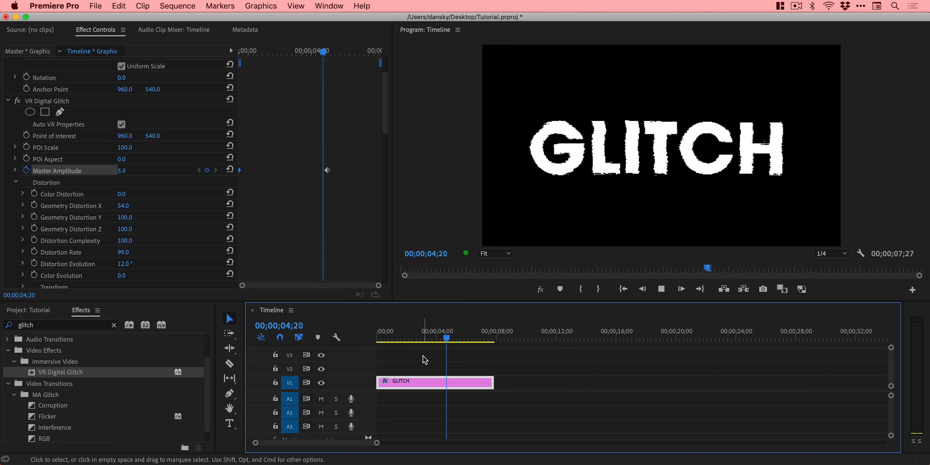
pyautogui.press('space')
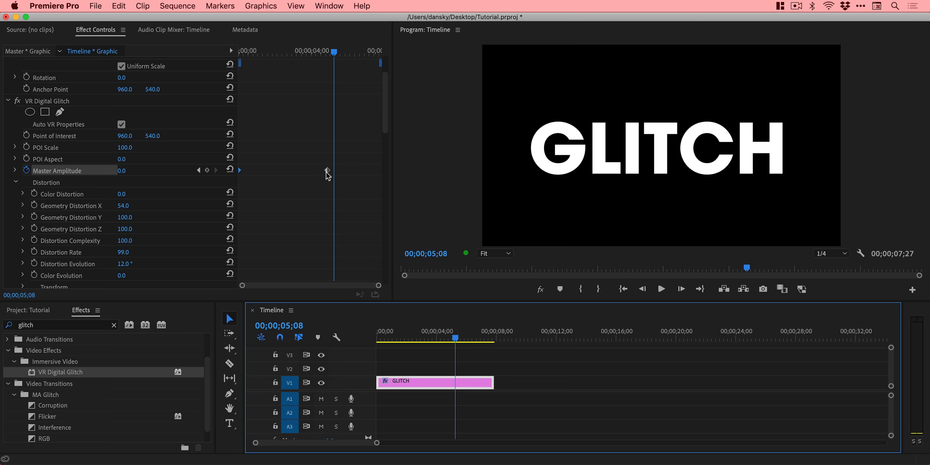
# Move the second Master Amplitude keyframe earlier to about 1.6 seconds, preview the faster glitch, and return to the start.
pyautogui.moveTo(327, 176); pyautogui.dragTo(269, 176)
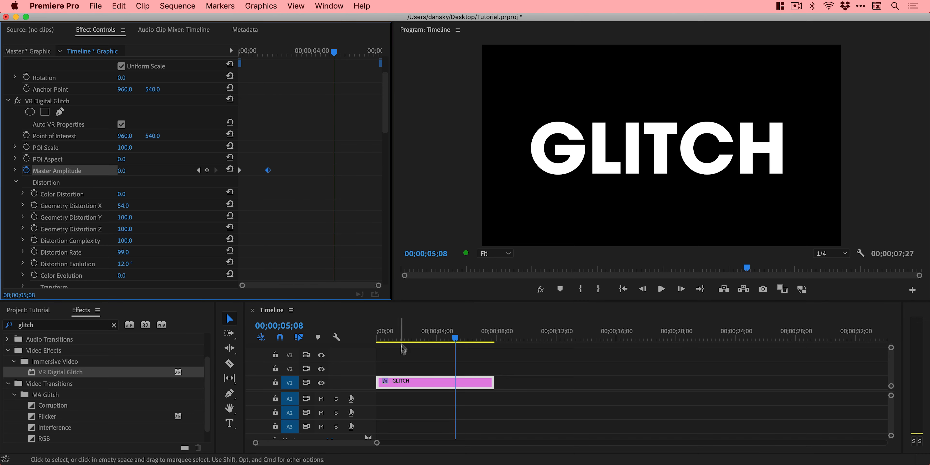
pyautogui.moveTo(403, 334); pyautogui.dragTo(360, 326)
pyautogui.press('space')
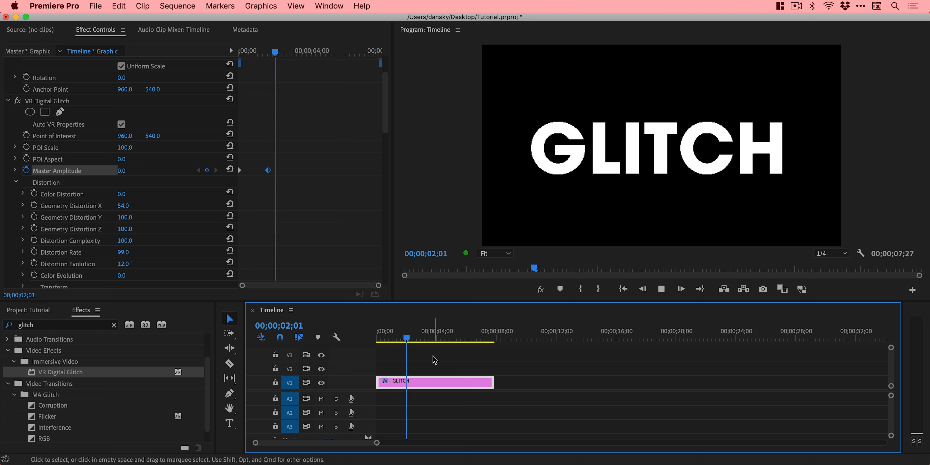
pyautogui.press('space')
pyautogui.moveTo(399, 334); pyautogui.dragTo(346, 329)
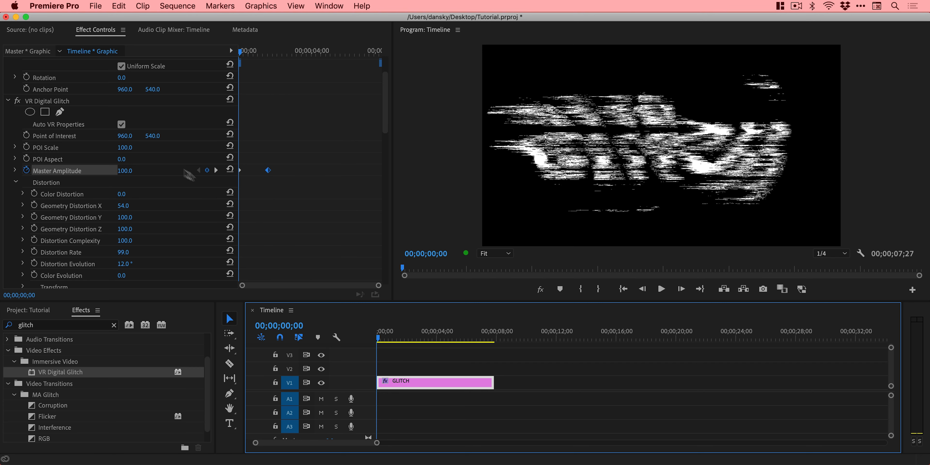
# Set the distortion's Transform Scale X to 5 and Translate X to 9.9, and set Geometry Distortion X to 100.
pyautogui.scroll(-5, 129, 222)
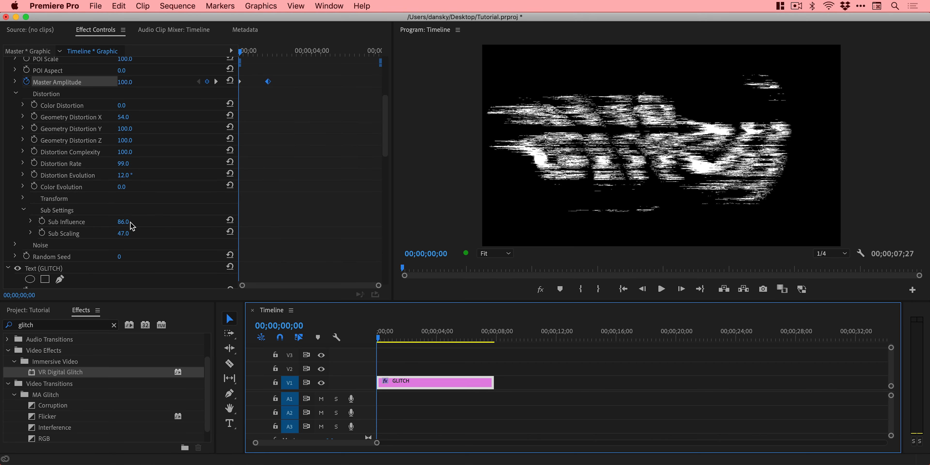
pyautogui.click(23, 165)
pyautogui.moveTo(123, 188); pyautogui.dragTo(94, 189)
pyautogui.scroll(3, 136, 195)
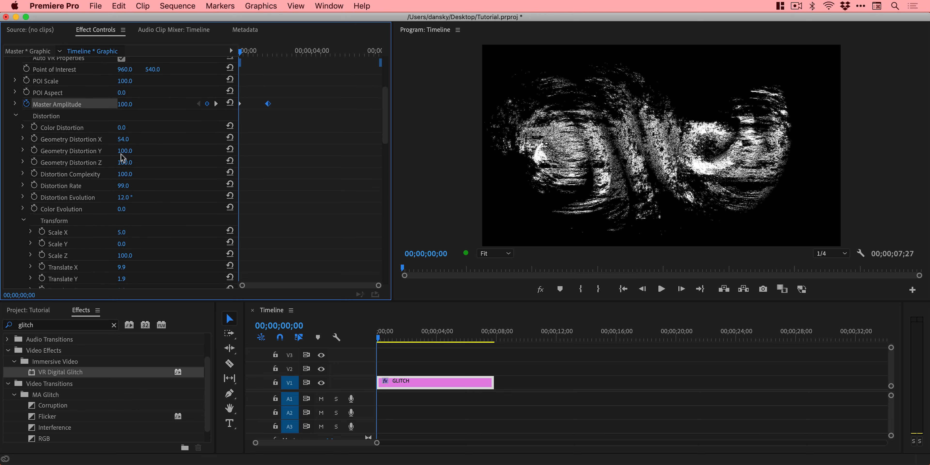
pyautogui.moveTo(120, 127); pyautogui.dragTo(139, 139)
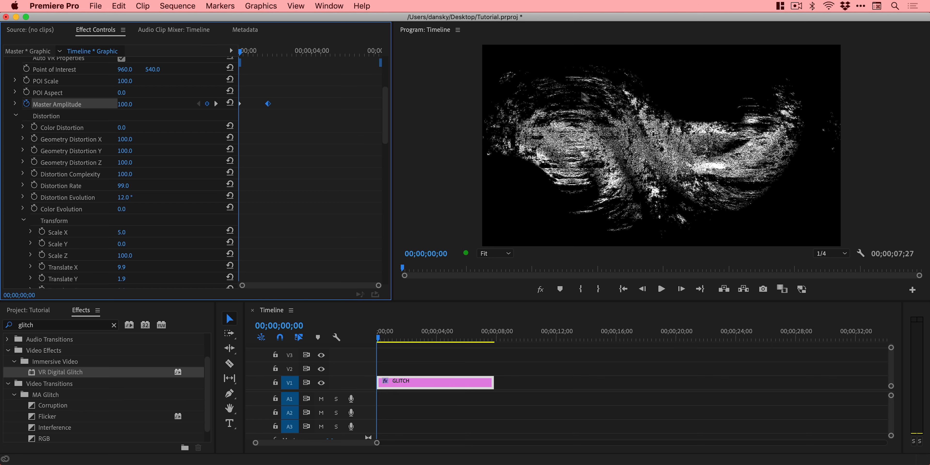
# Play the title from the start to review the revised distortion settings.
pyautogui.moveTo(465, 337); pyautogui.dragTo(364, 336)
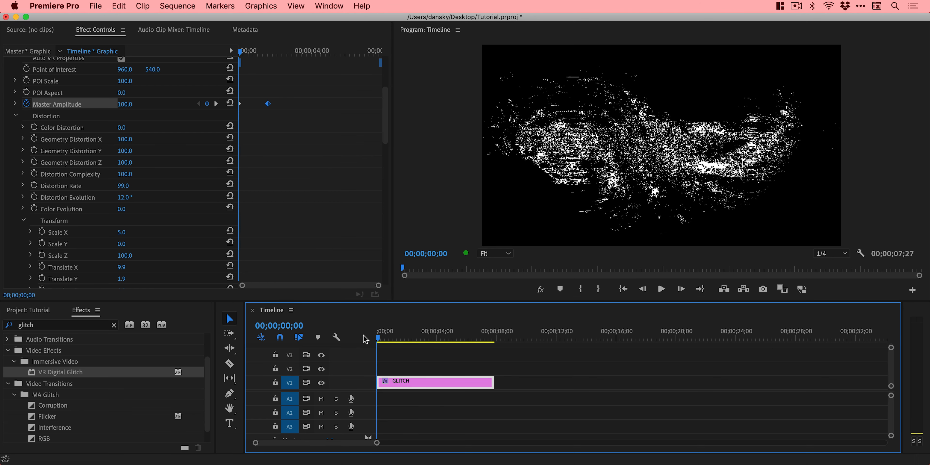
pyautogui.press('space')
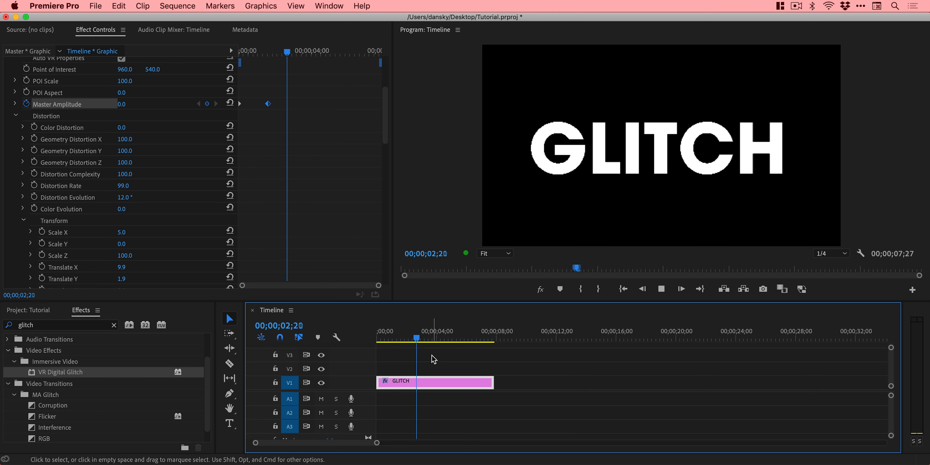
pyautogui.press('space')
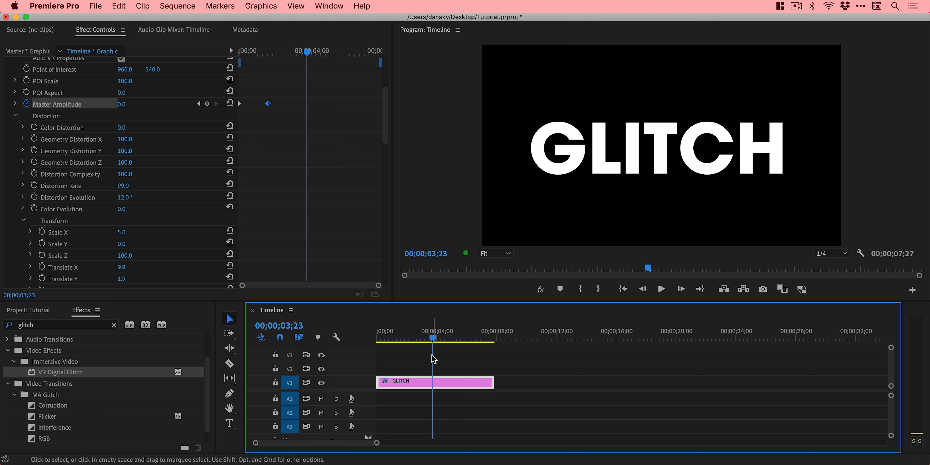
# Save the VR Digital Glitch effect as a preset named "My Awesome Glitch" with type Scale.
pyautogui.scroll(5, 280, 201)
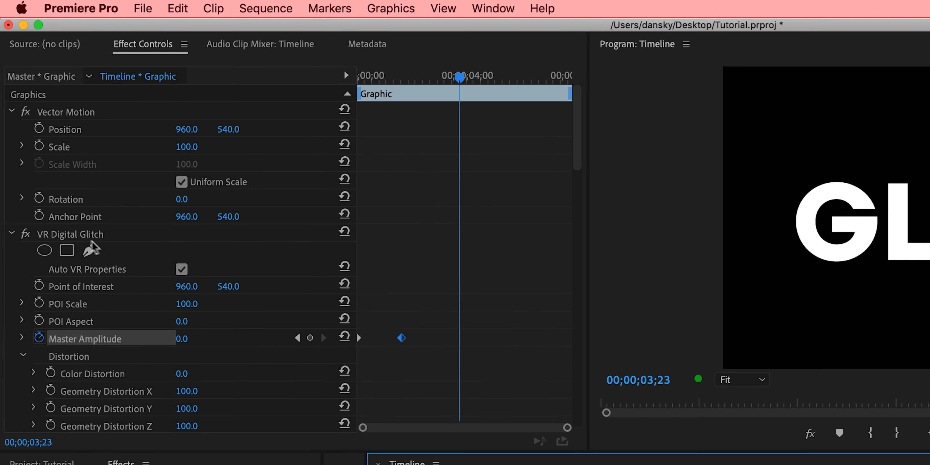
pyautogui.click(53, 156)
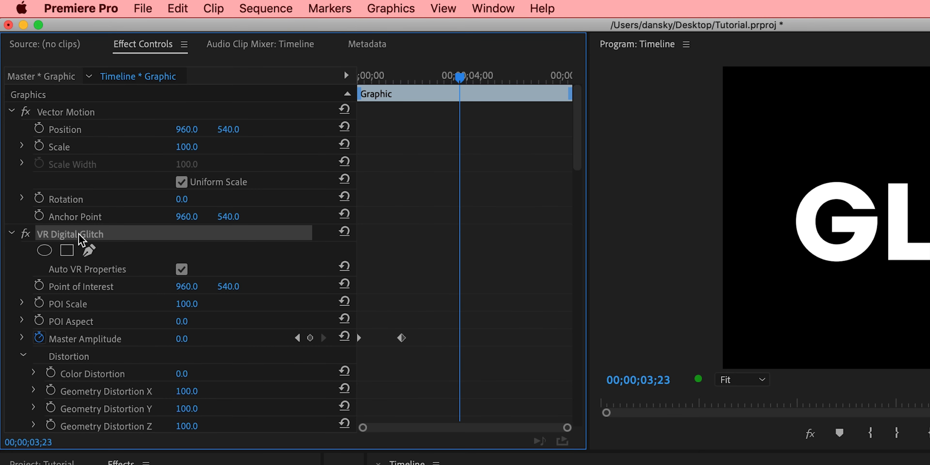
pyautogui.rightClick(81, 239)
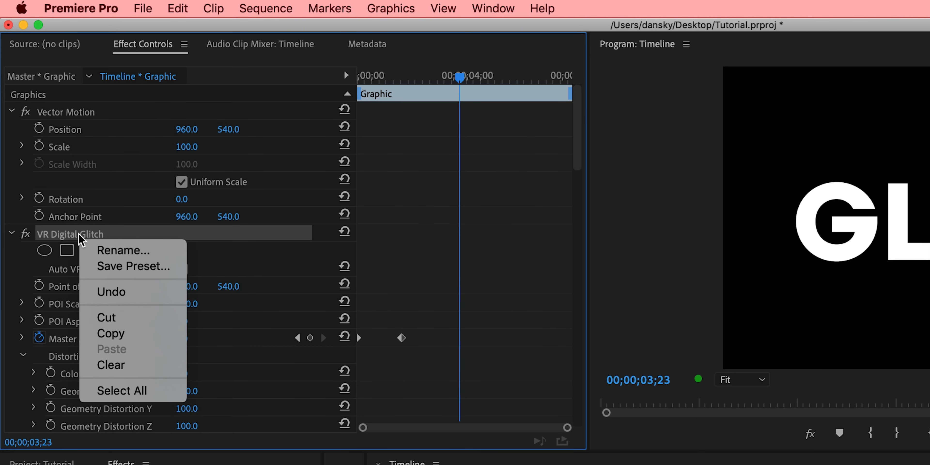
pyautogui.click(119, 266)
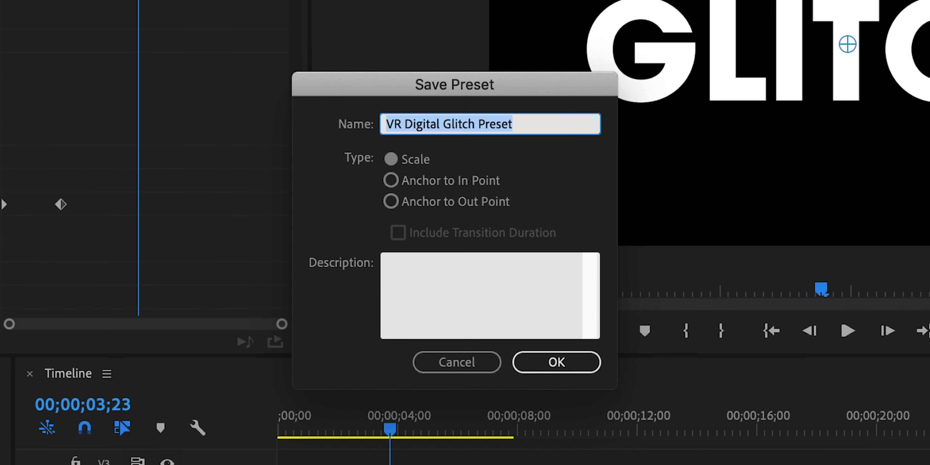
pyautogui.write('My Awes')
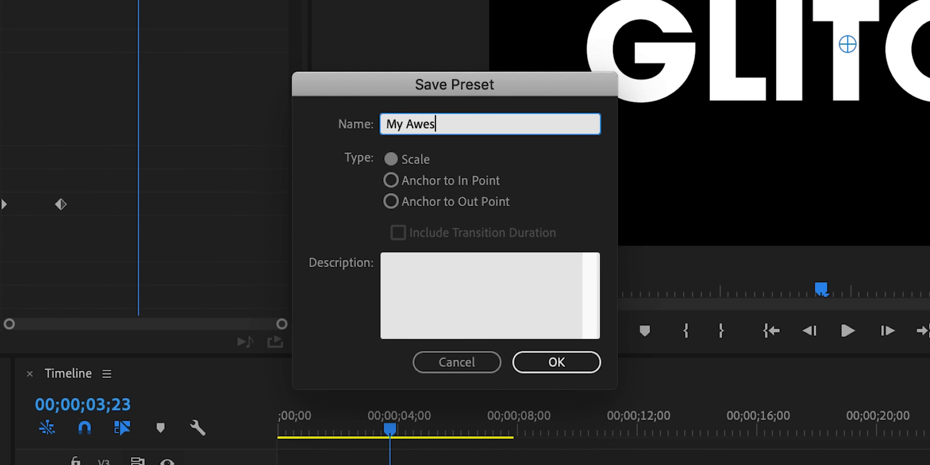
pyautogui.write('ome Glitch')
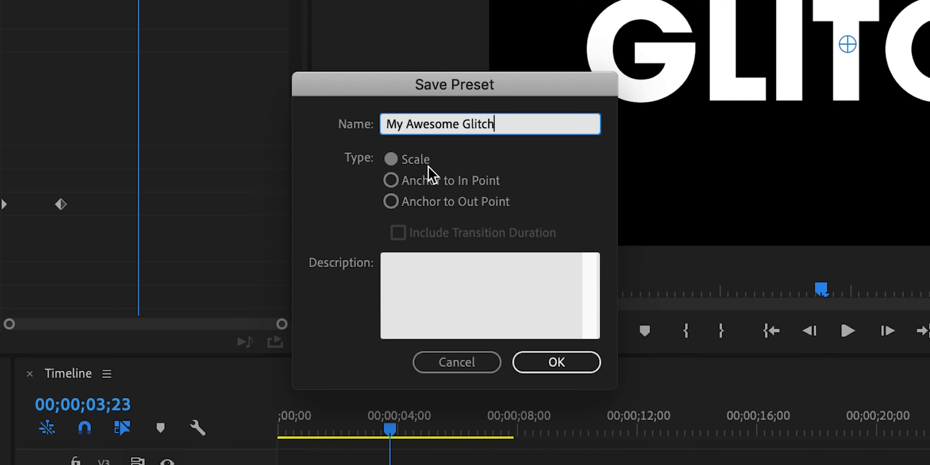
pyautogui.click(569, 363)
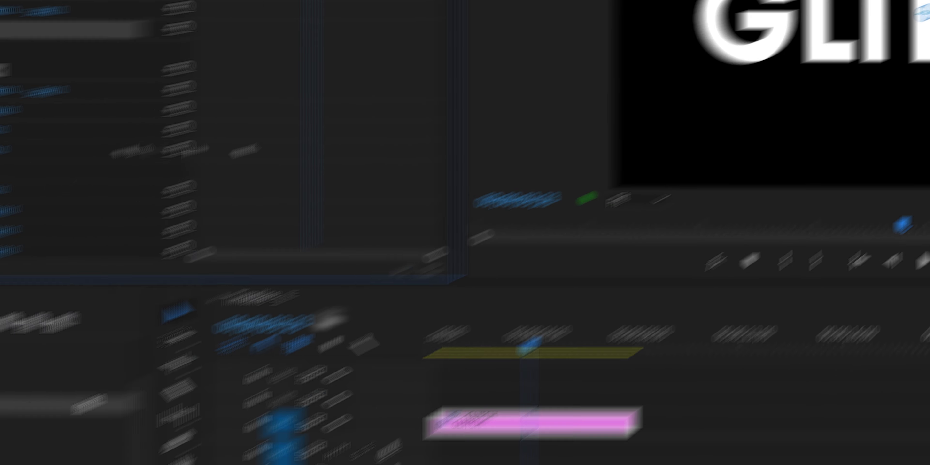
# Clear the effects search and select the My Awesome Glitch preset in the Presets folder.
pyautogui.click(170, 255)
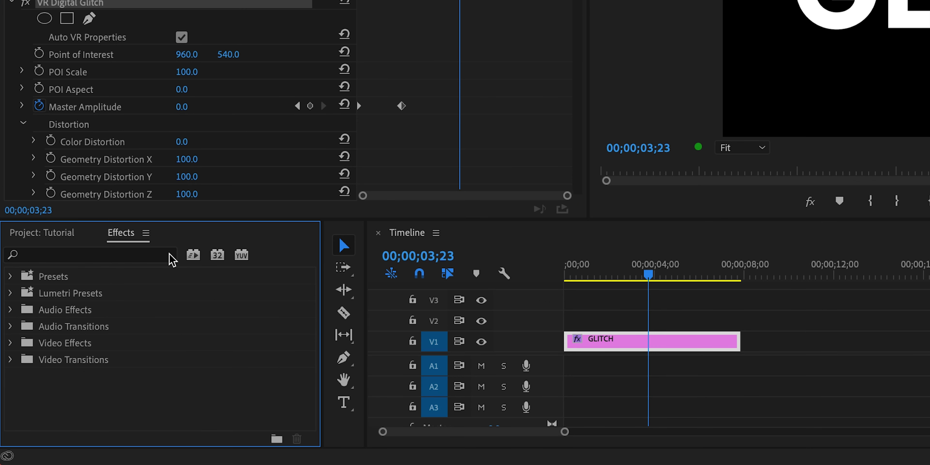
pyautogui.click(11, 277)
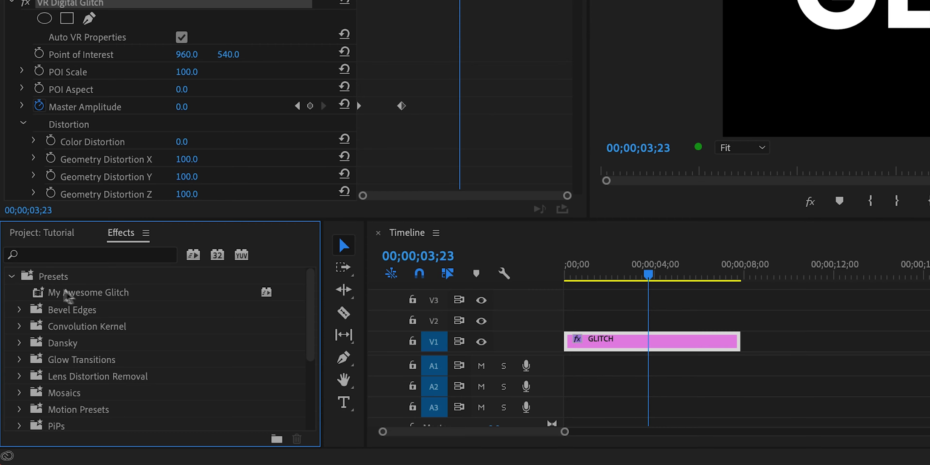
pyautogui.click(89, 298)
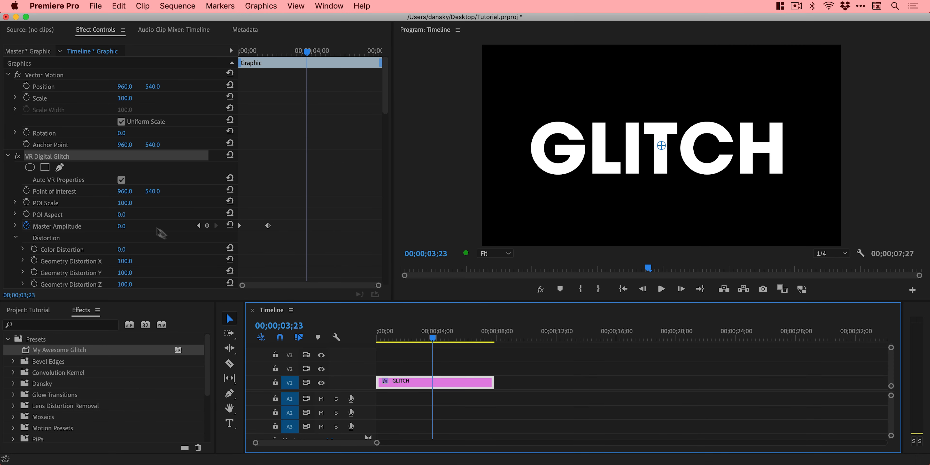
# Remove the existing VR Digital Glitch effect from the GLITCH title.
pyautogui.click(51, 157)
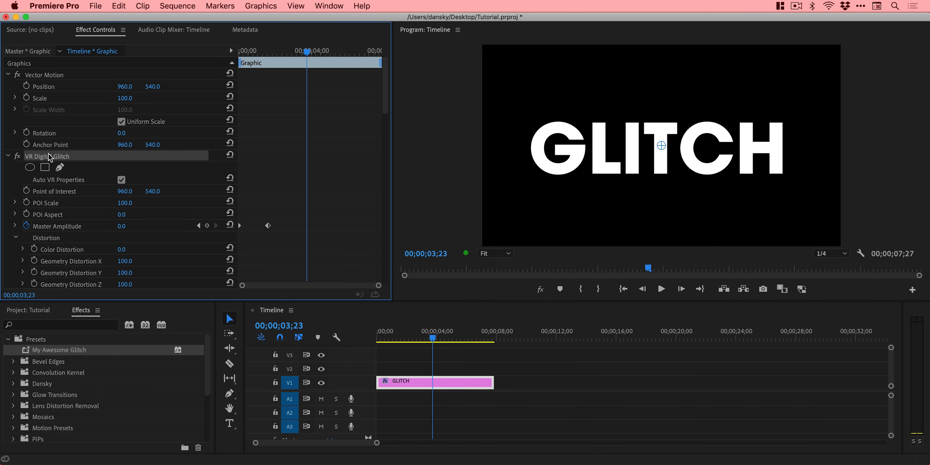
pyautogui.rightClick(51, 156)
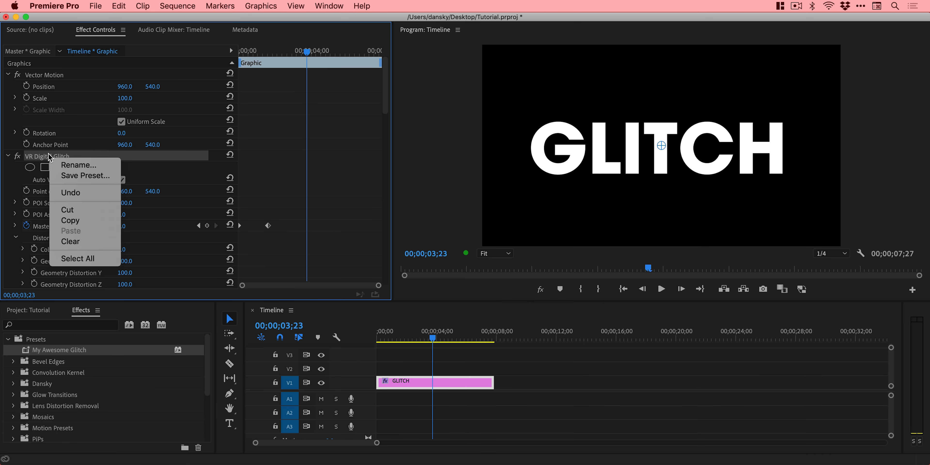
pyautogui.click(77, 243)
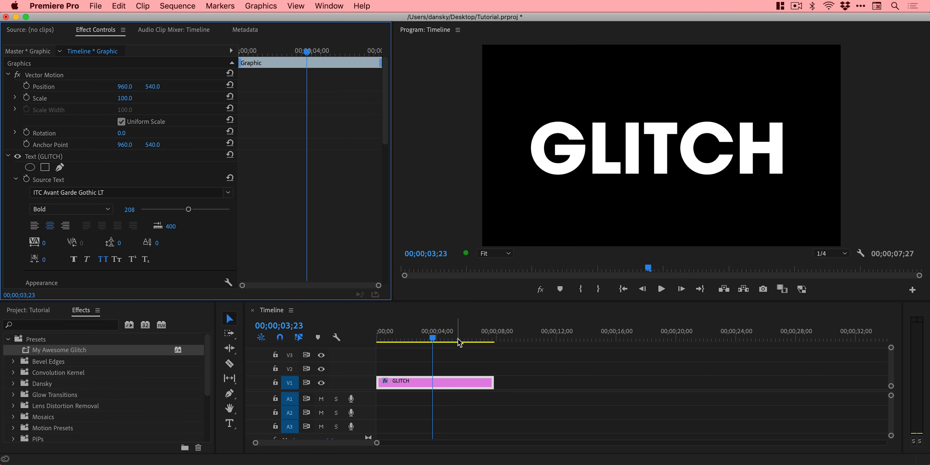
# Return to the start of the sequence, apply the My Awesome Glitch preset to the GLITCH clip, and play it.
pyautogui.moveTo(458, 338); pyautogui.dragTo(370, 339)
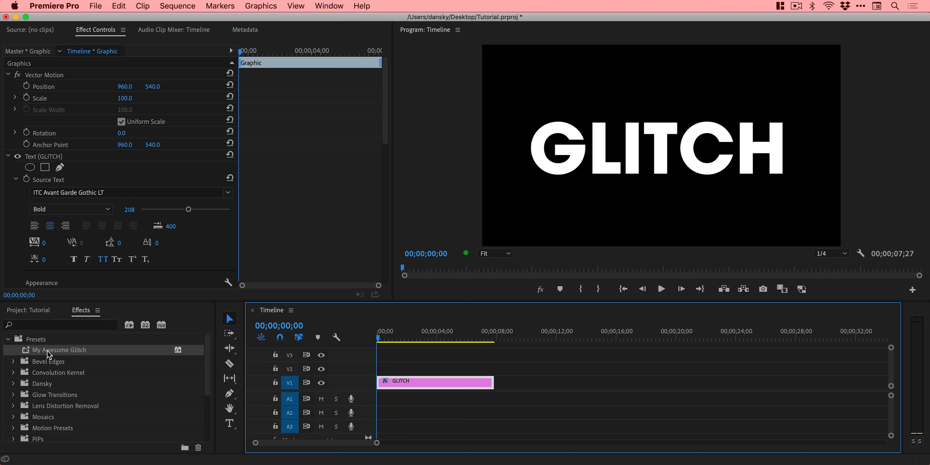
pyautogui.moveTo(51, 351); pyautogui.dragTo(396, 381)
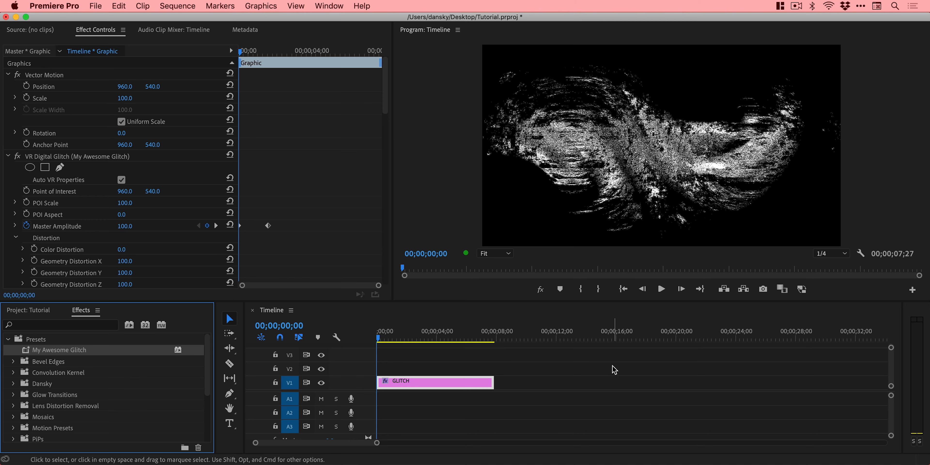
pyautogui.press('space')
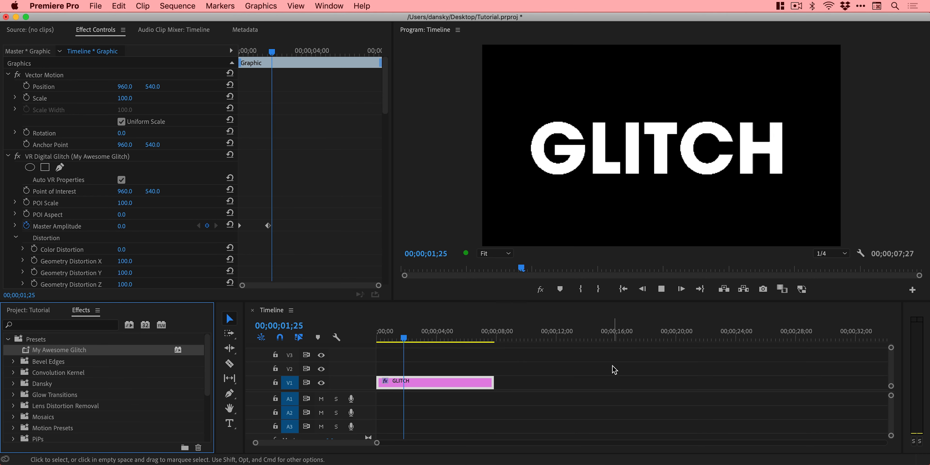